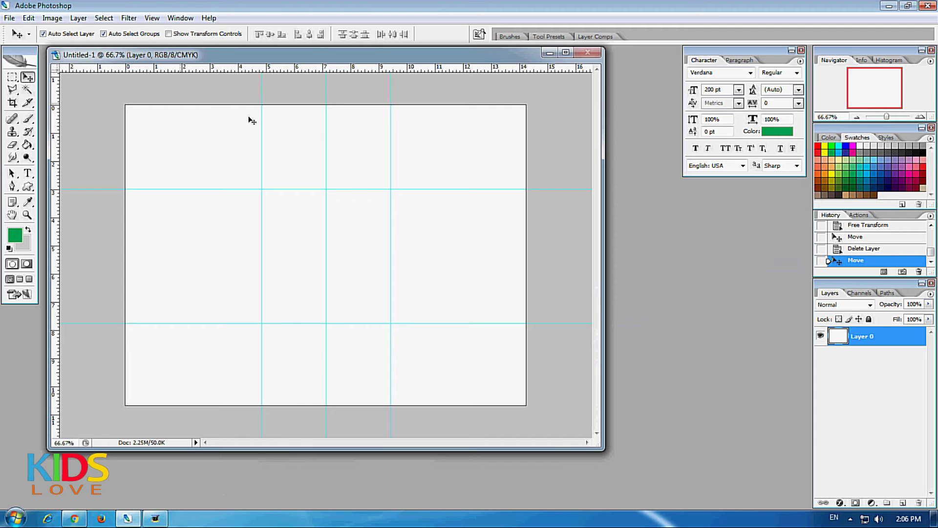
Outline a triangle, fill it green on a new layer, then deselect
click(262, 323)
click(326, 189)
click(390, 323)
click(262, 323)
key(ctrl+shift+alt+n)
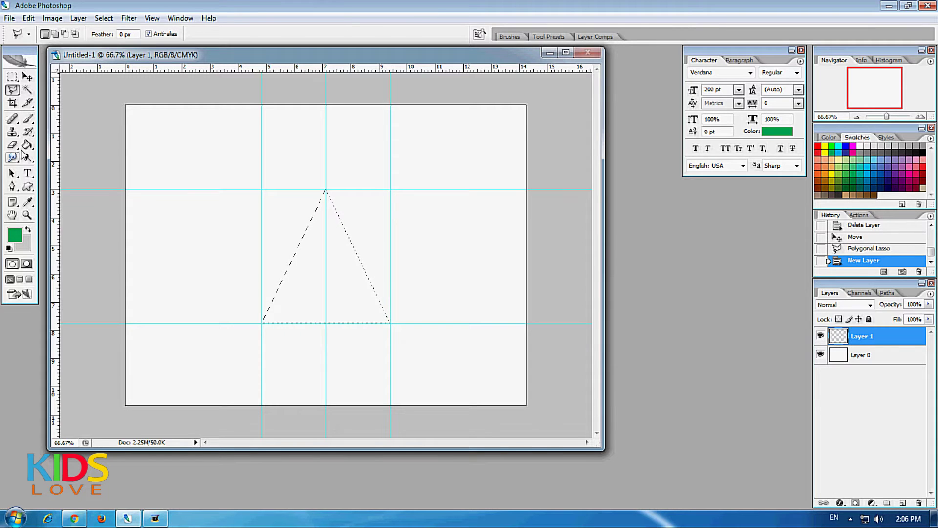
click(28, 145)
click(322, 247)
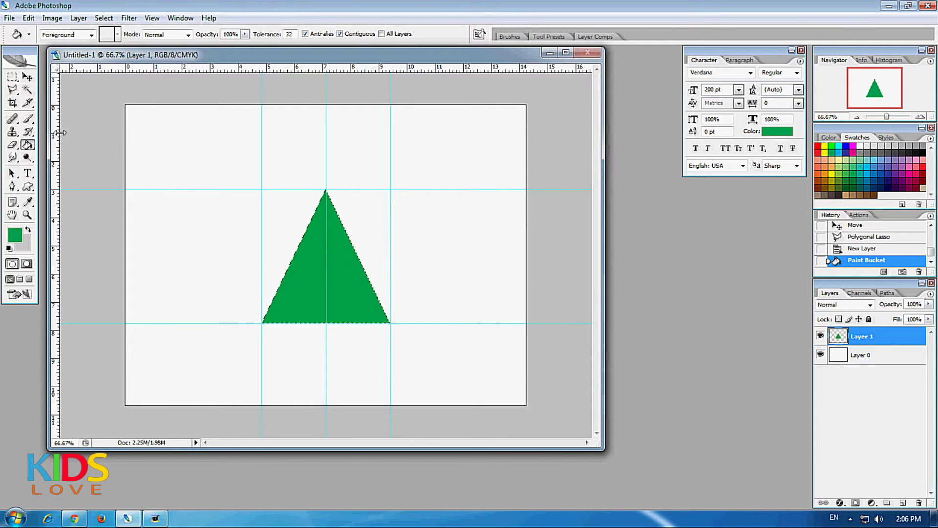
key(m)
key(ctrl+d)
Duplicate the triangle upward, then undo the merge back to separate copies
key(v)
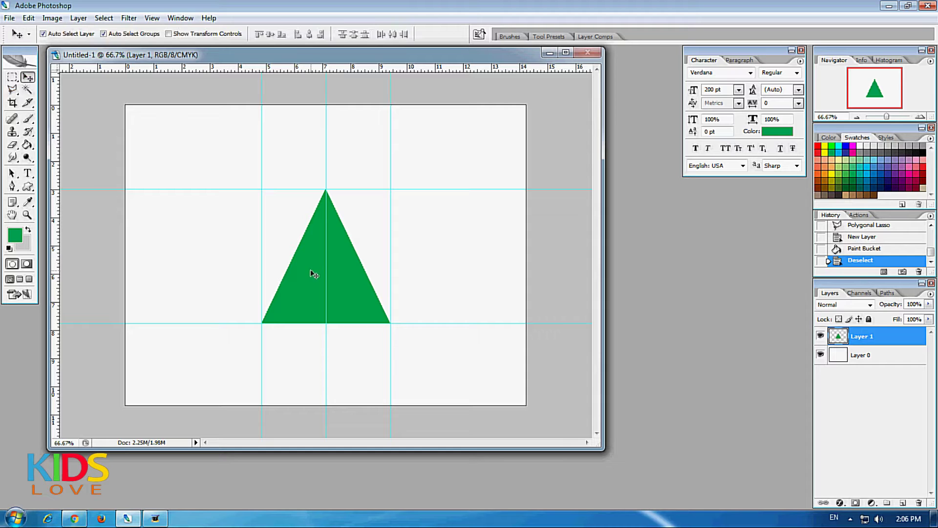
drag(312, 273, 315, 246)
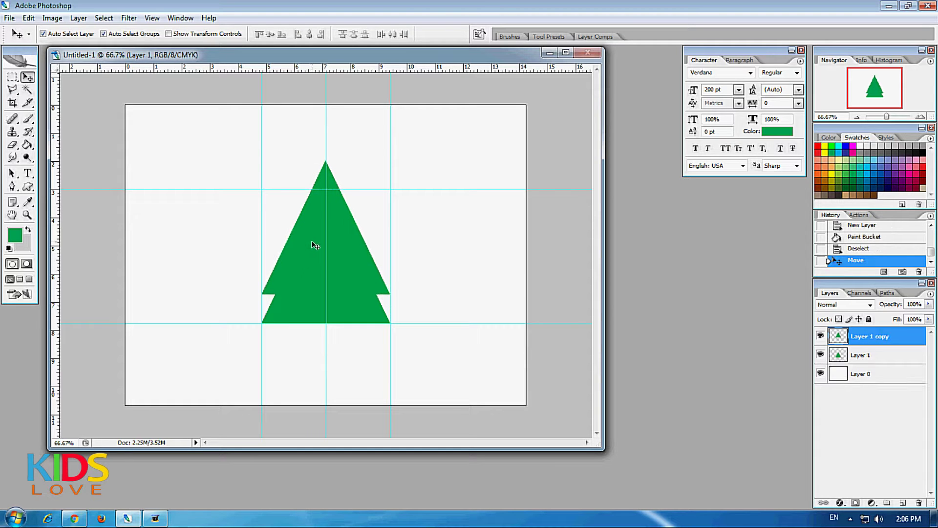
key(ctrl+r)
key(ctrl+e)
key(ctrl+r)
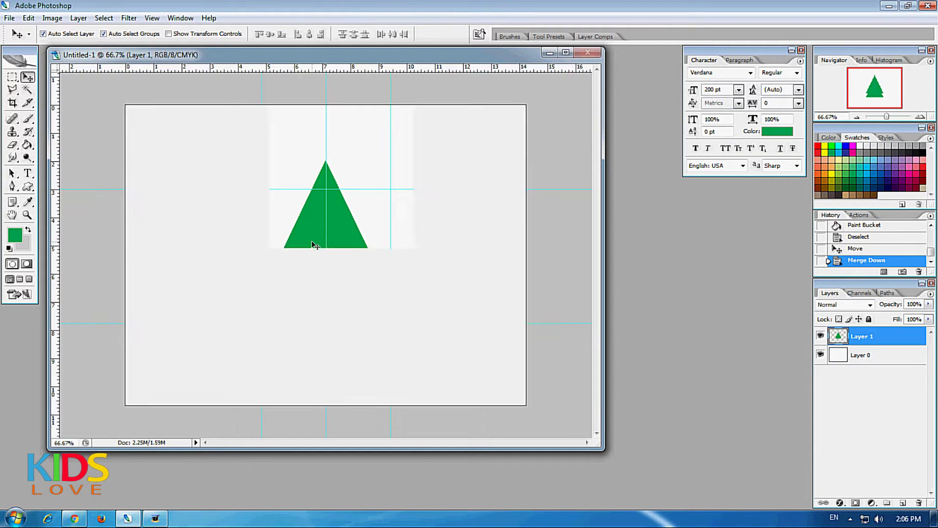
key(ctrl+t)
drag(389, 322, 395, 326)
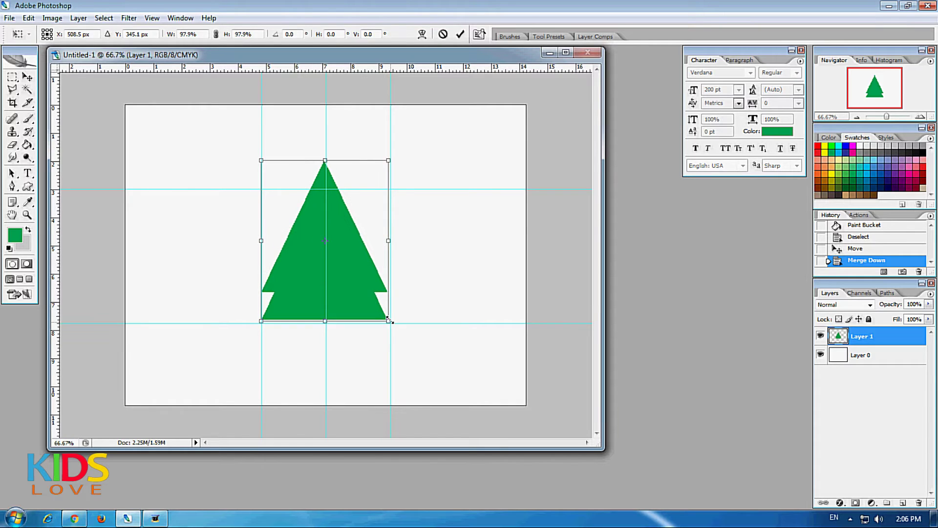
key(Return)
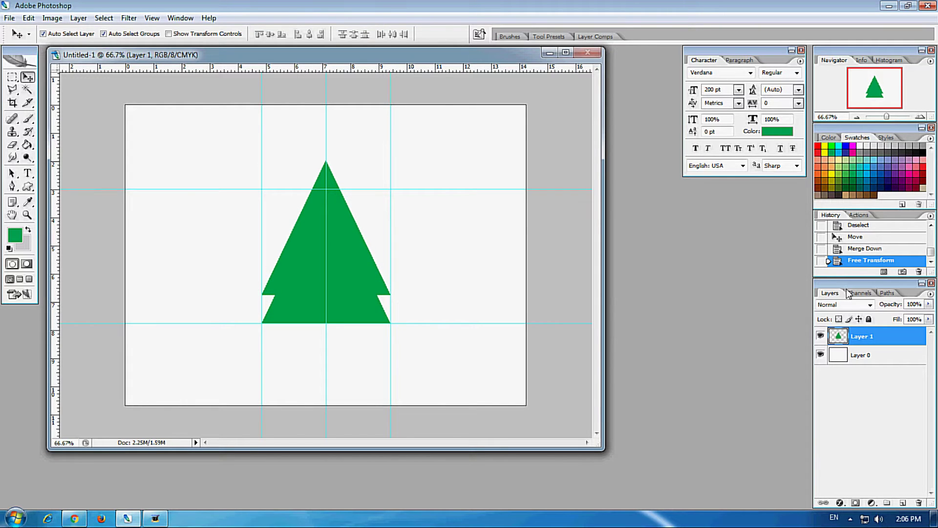
click(855, 249)
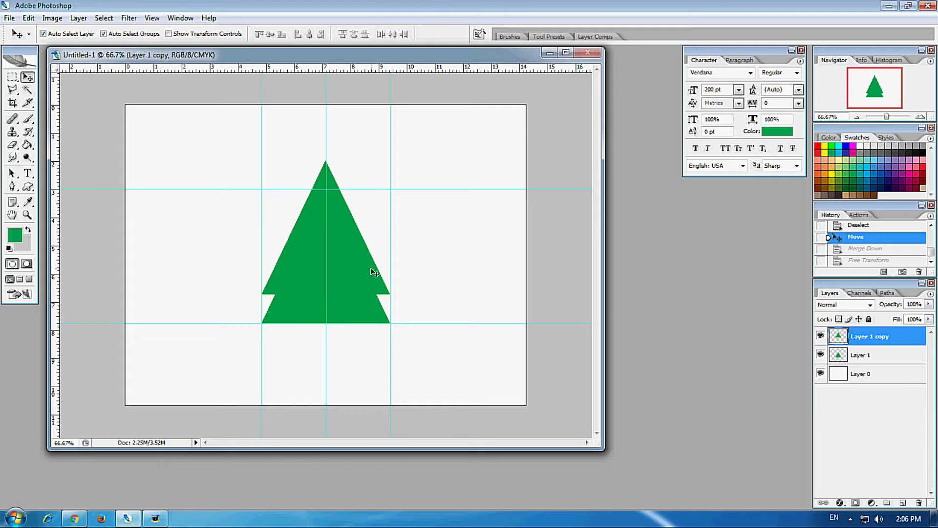
Scale the upper triangle copies to about 90% and 85%, centred above the original
key(ctrl+t)
drag(390, 294, 375, 278)
mouse_move(338, 268)
mouse_down()
mouse_move(344, 273)
mouse_move(355, 231)
mouse_move(366, 239)
mouse_move(354, 238)
mouse_up()
key(Return)
key(ctrl+t)
key(Return)
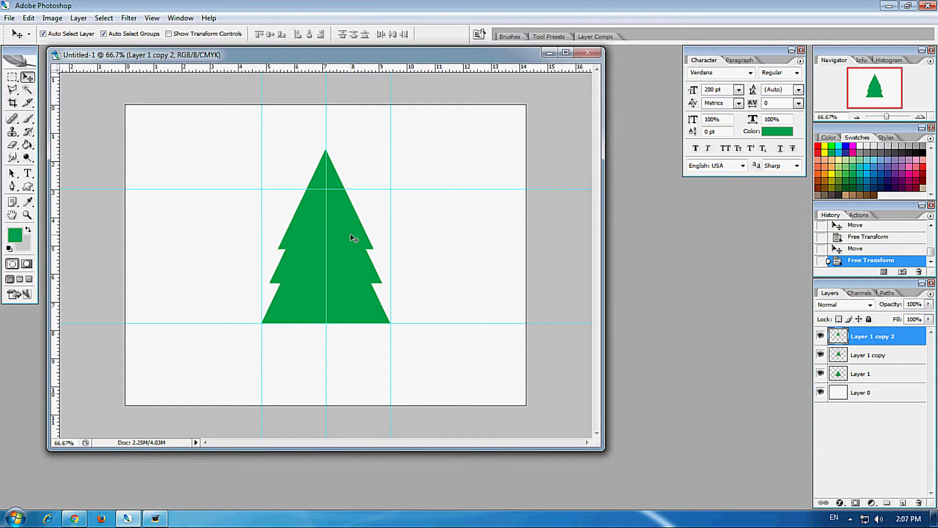
Select Layer 1 and set up the Burn tool with an enlarged soft brush
click(344, 304)
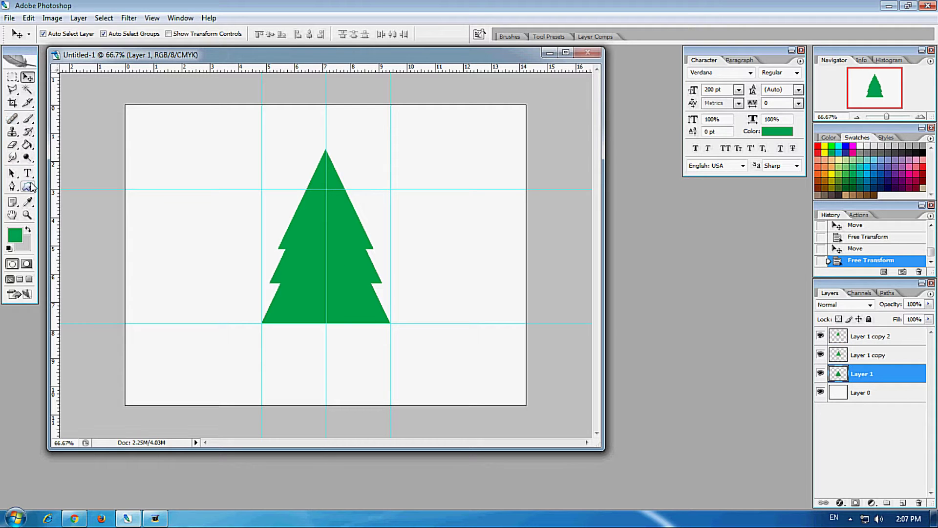
click(29, 186)
click(28, 157)
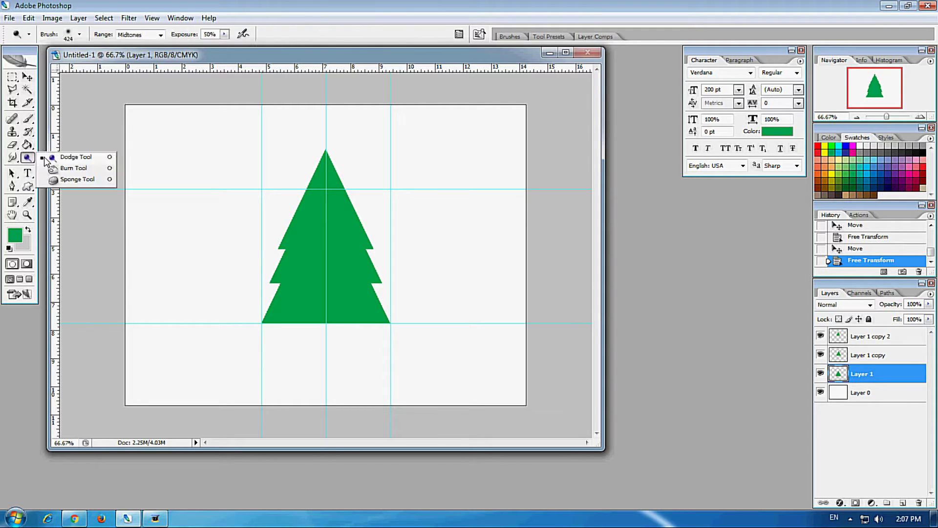
click(76, 179)
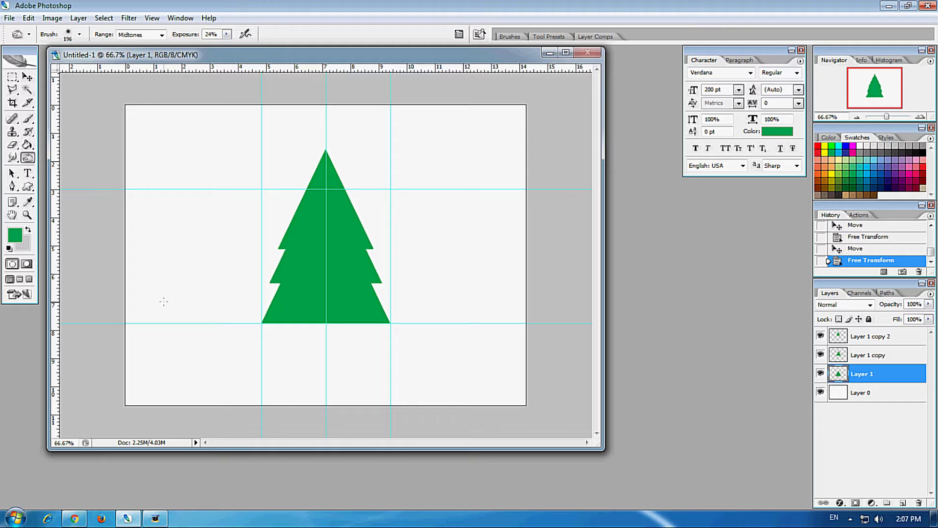
click(257, 407)
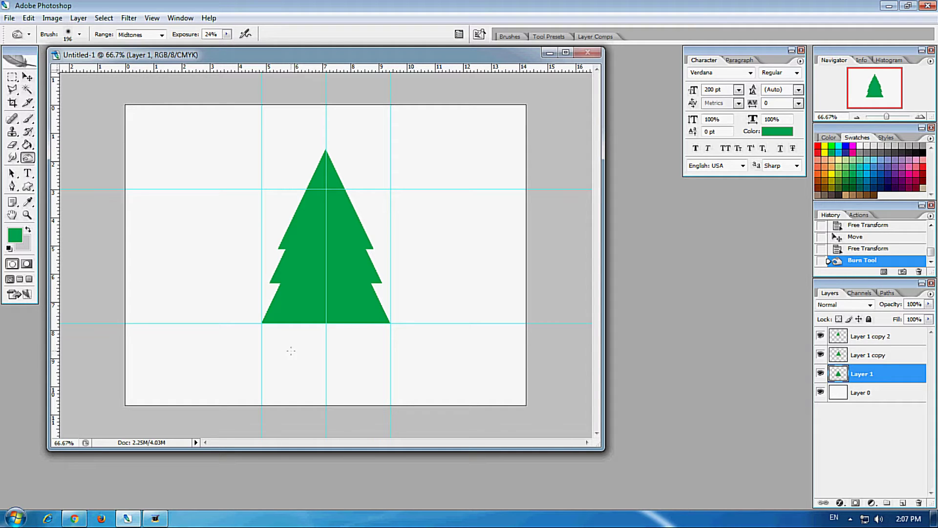
right_click(288, 284)
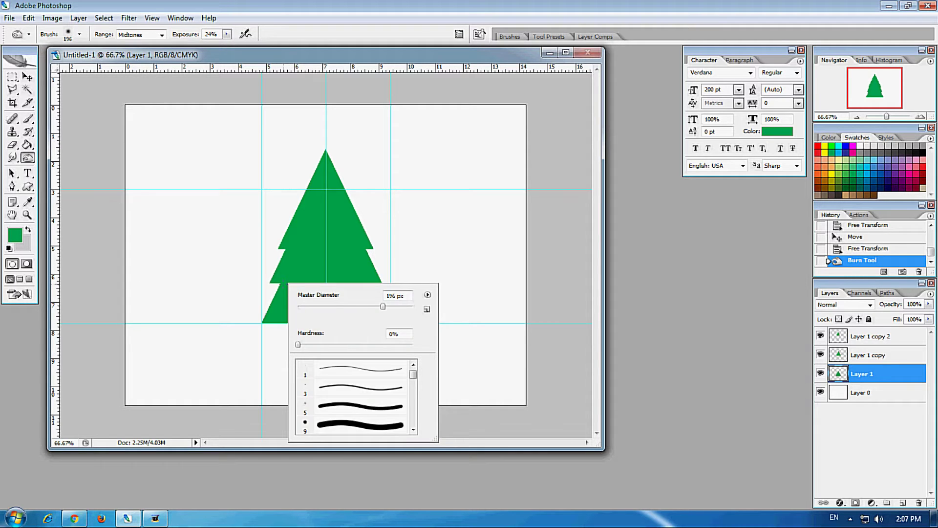
drag(371, 306, 392, 306)
key(Return)
Burn shading along the lower edges of the bottom and middle tiers
drag(283, 287, 386, 286)
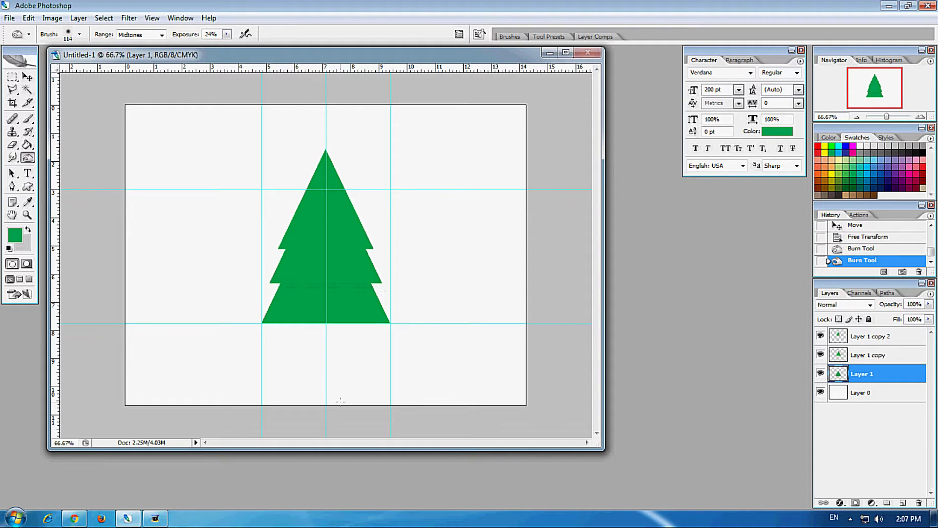
click(859, 360)
drag(293, 251, 359, 252)
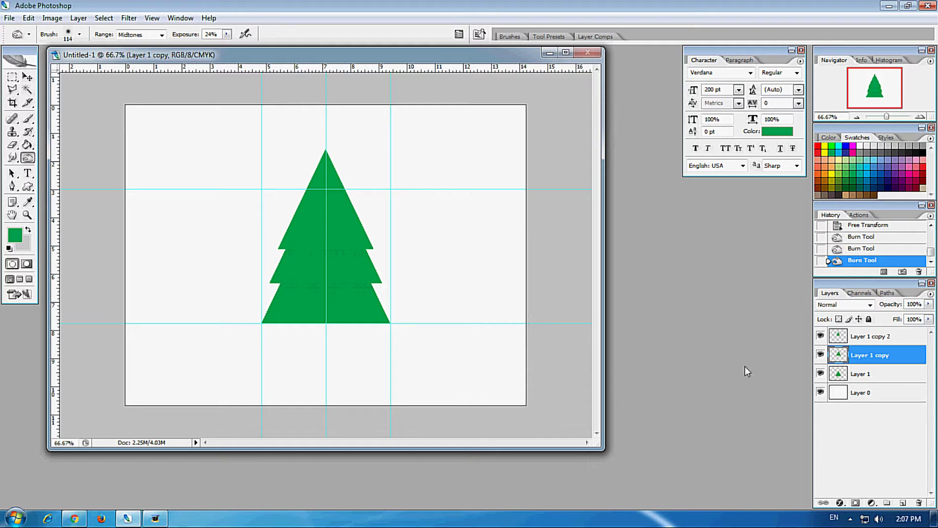
click(846, 337)
key(ctrl+h)
key(ctrl+h)
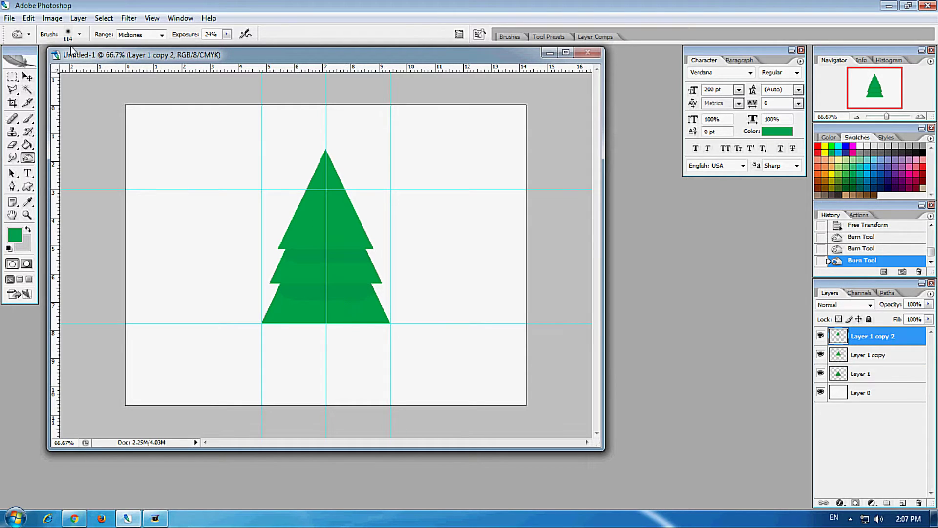
Draw a star custom shape at the tree's peak
click(28, 188)
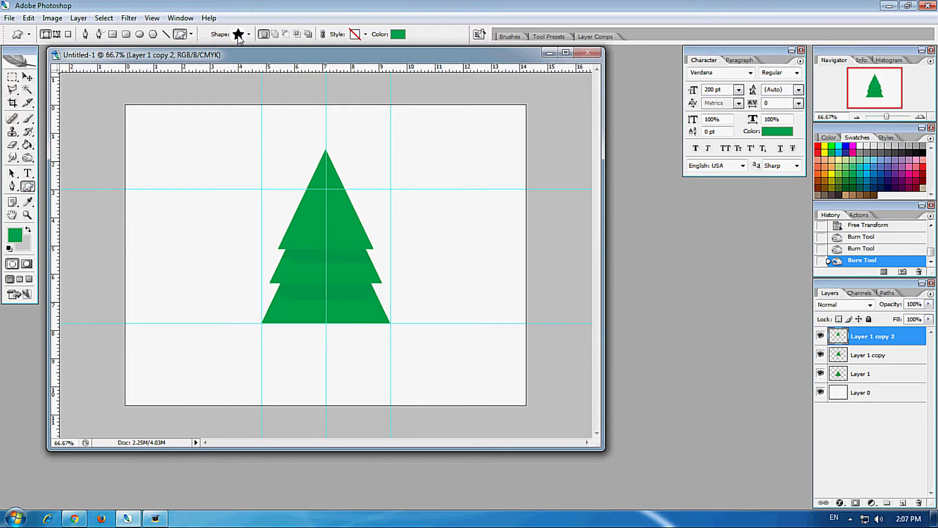
click(238, 35)
click(240, 35)
mouse_move(313, 125)
mouse_down()
mouse_move(348, 157)
mouse_move(329, 149)
mouse_up()
key(v)
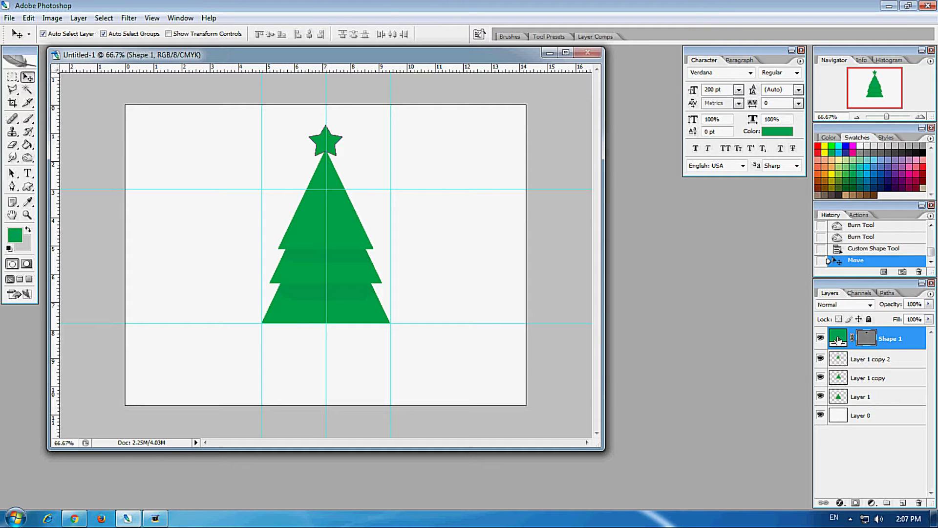
Set the star shape's fill colour to gold f9c907
double_click(838, 337)
click(679, 349)
click(659, 222)
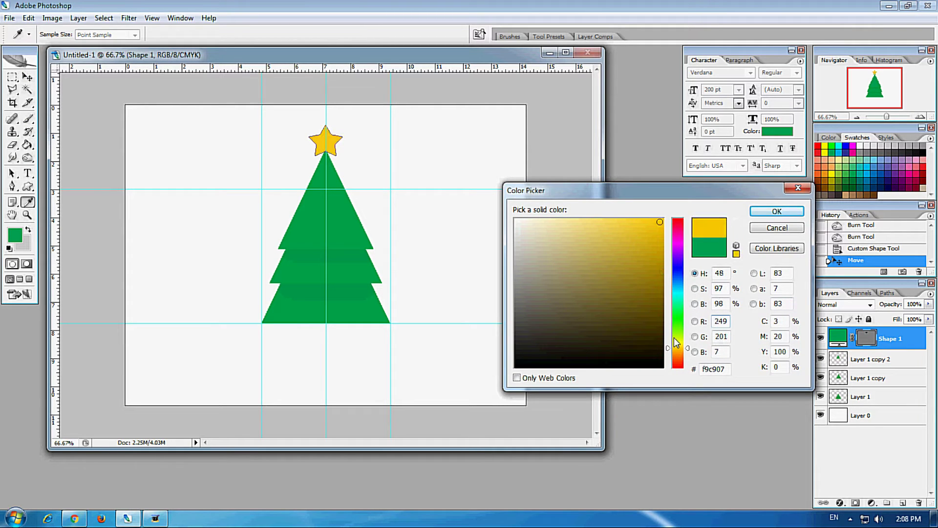
click(679, 349)
click(777, 215)
key(m)
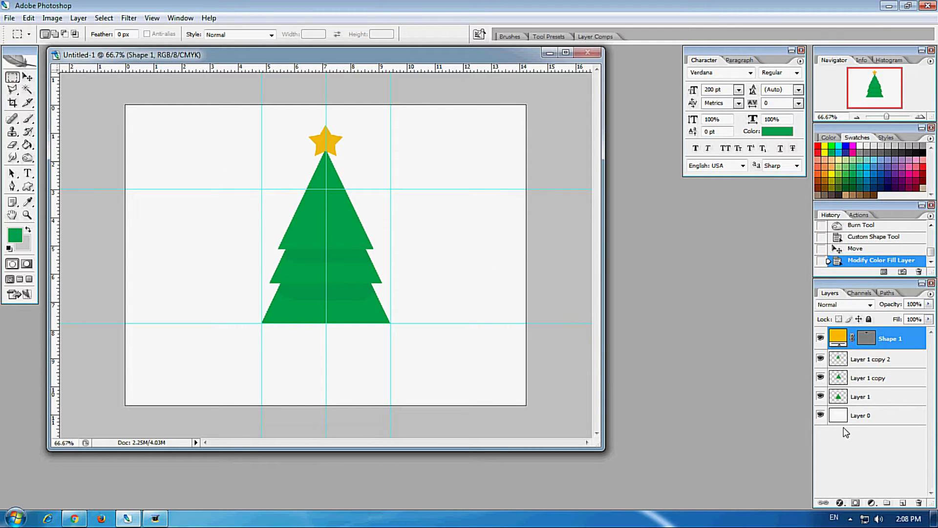
On a new layer above Layer 0, fill a trapezoid trunk selection brown
click(852, 415)
click(902, 502)
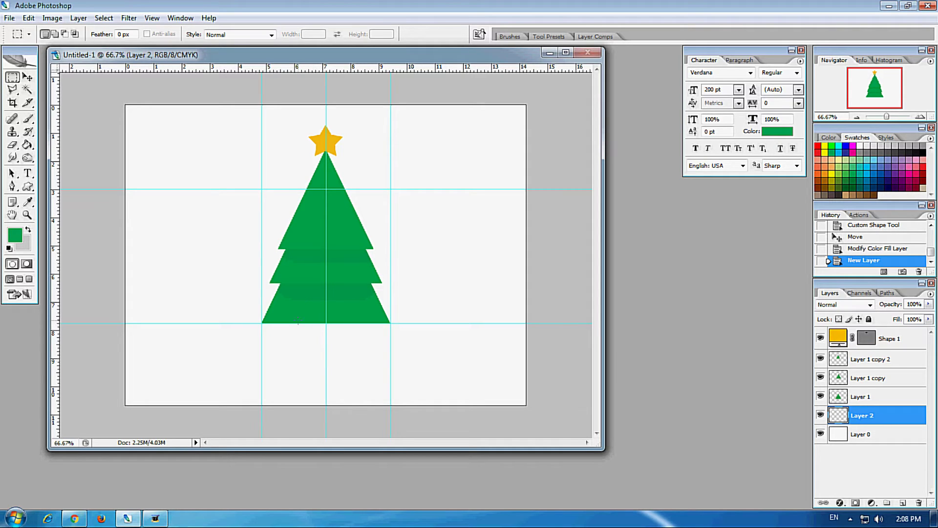
click(12, 90)
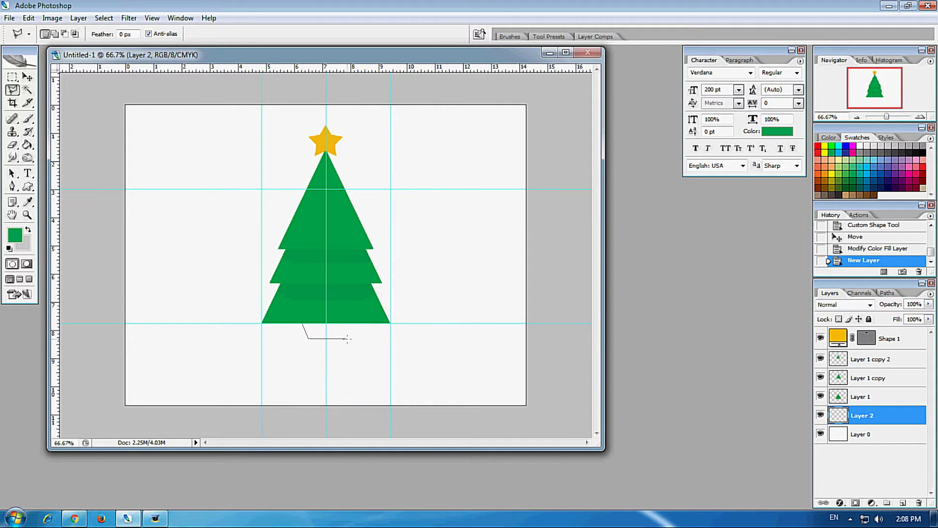
click(303, 323)
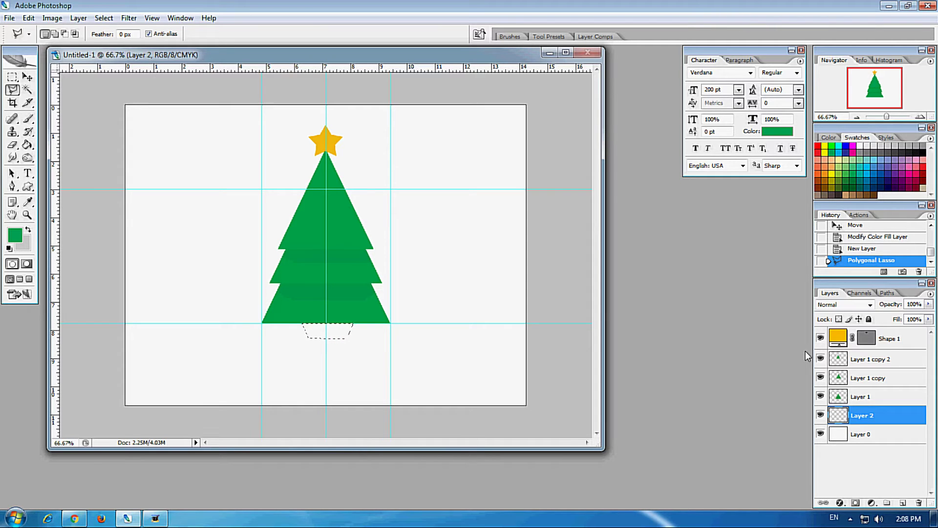
click(870, 193)
click(28, 144)
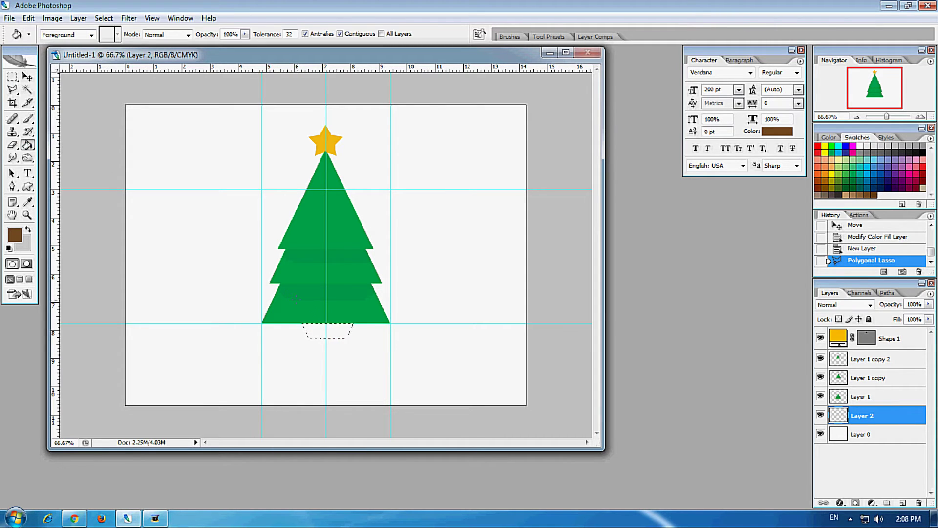
click(327, 331)
key(ctrl+d)
key(m)
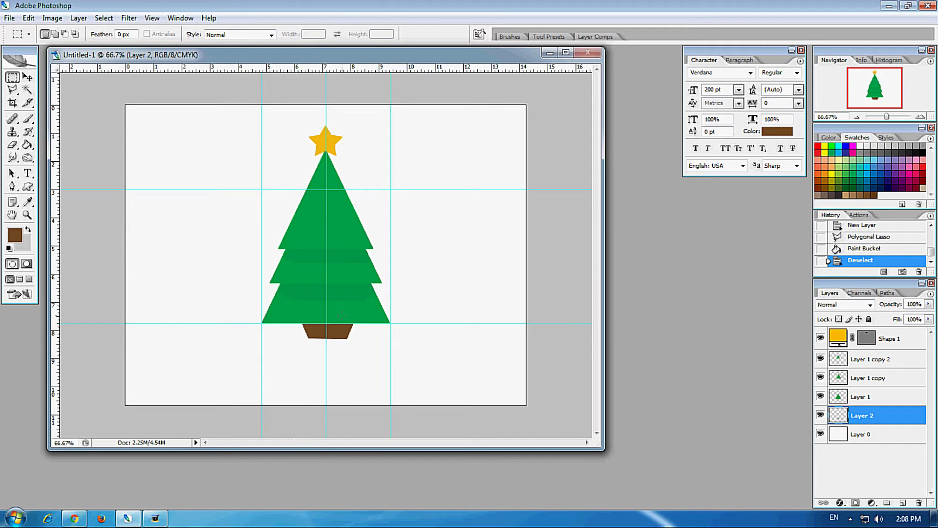
key(ctrl+semicolon)
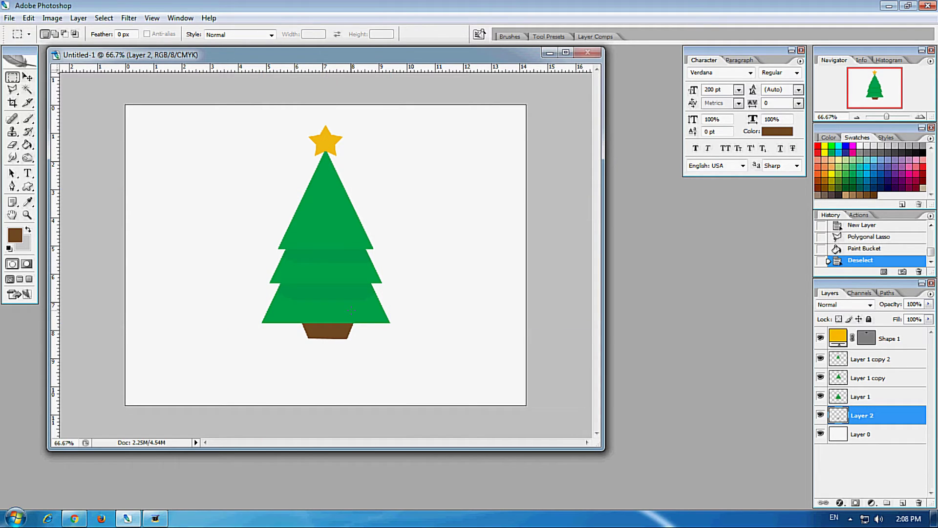
Burn the top edge of the Layer 1 copy tier, then select the star's Shape 1 layer
click(836, 395)
click(28, 158)
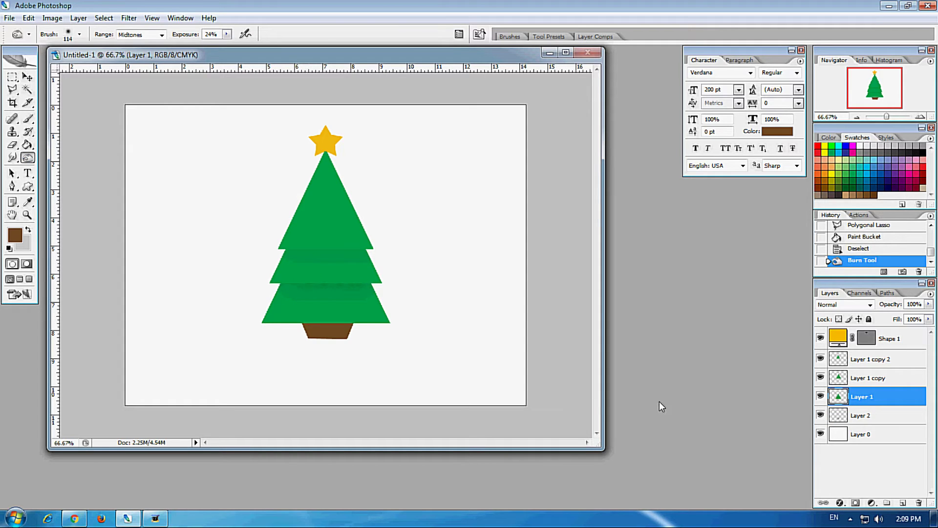
click(852, 383)
drag(329, 243, 429, 272)
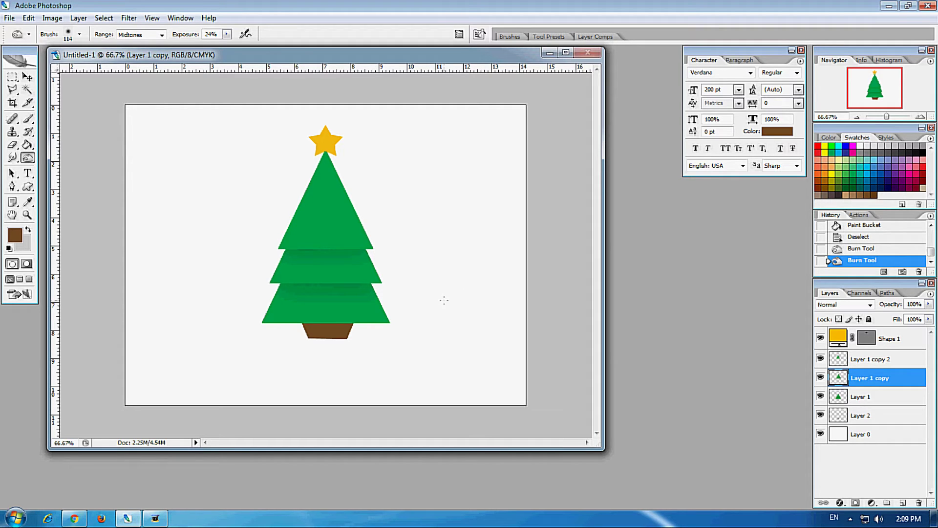
click(13, 76)
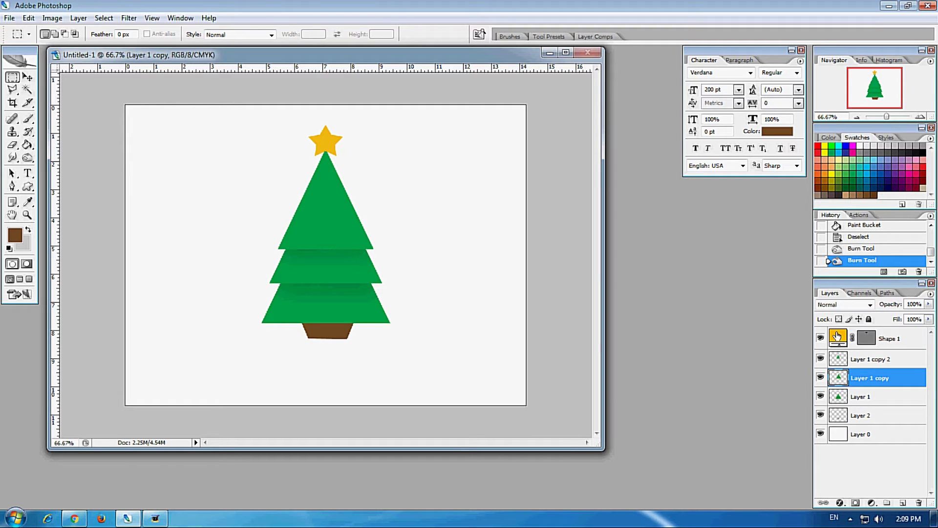
click(865, 340)
click(866, 337)
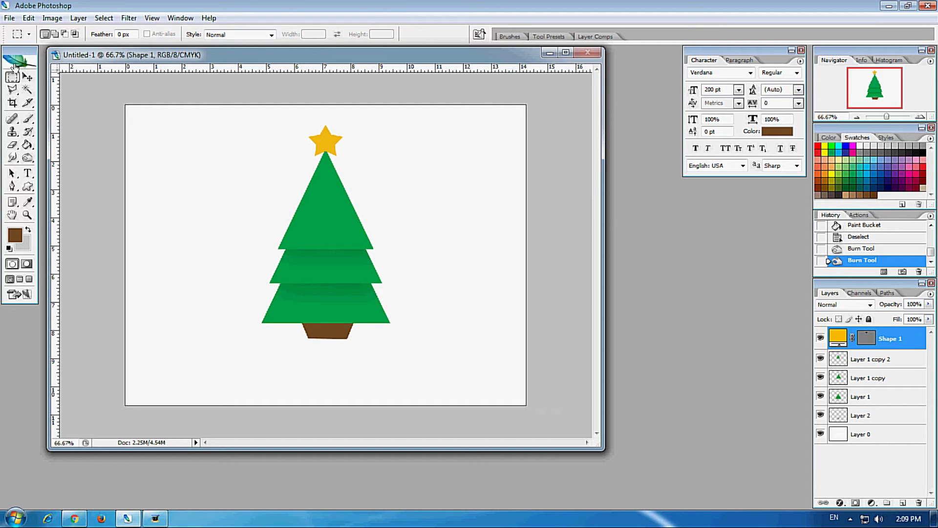
Make a small grey circle dot on a new layer left of the star
drag(13, 77, 49, 73)
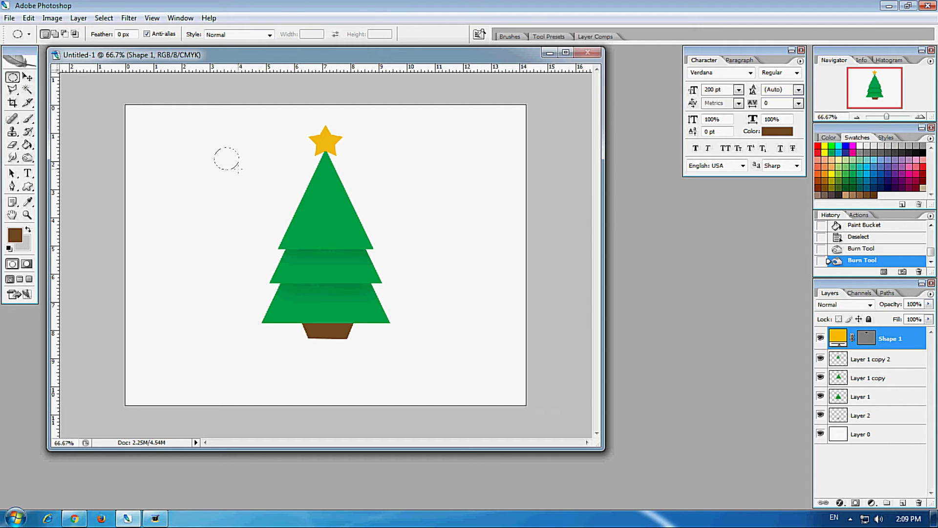
drag(239, 168, 236, 168)
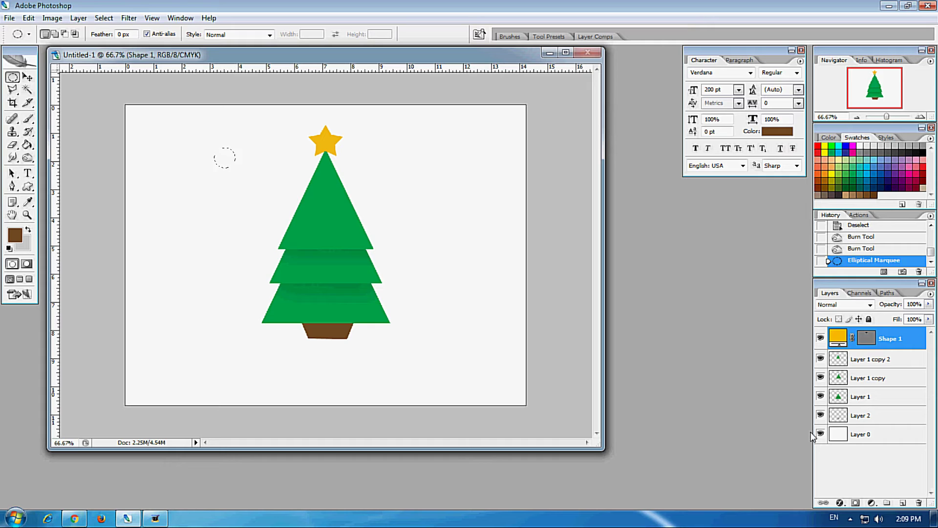
click(901, 503)
click(28, 144)
click(28, 229)
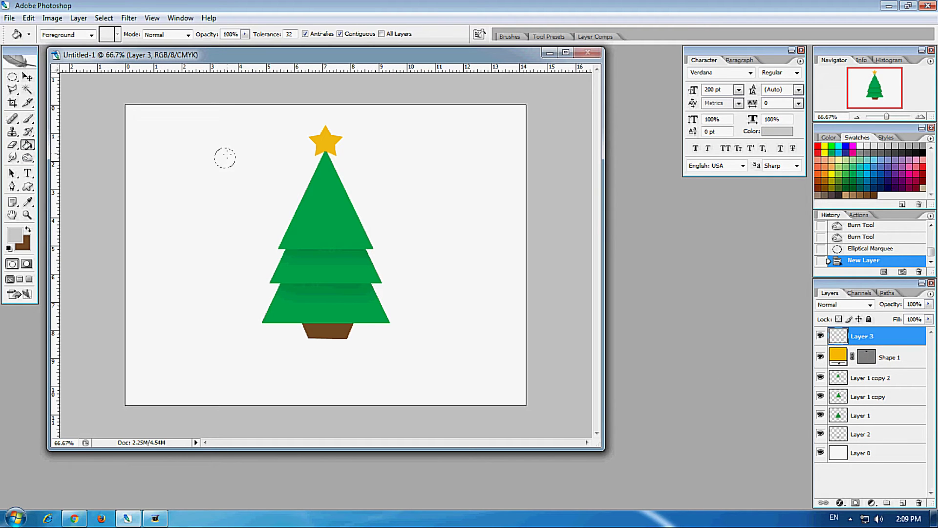
click(224, 157)
key(m)
key(ctrl+d)
Copy the dot to the upper right, resize it and set opacity to 40%
key(v)
mouse_move(229, 164)
mouse_down()
mouse_move(449, 136)
mouse_move(464, 233)
mouse_move(159, 284)
mouse_move(156, 143)
mouse_move(229, 229)
mouse_move(383, 180)
mouse_move(482, 166)
mouse_move(499, 271)
mouse_move(421, 292)
mouse_move(362, 233)
mouse_up()
key(ctrl+t)
key(Return)
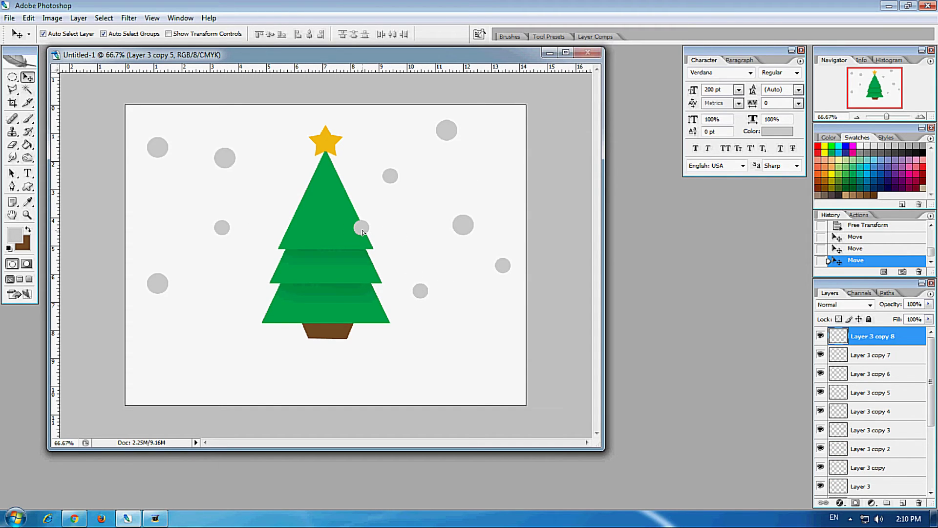
click(928, 304)
drag(919, 317, 892, 317)
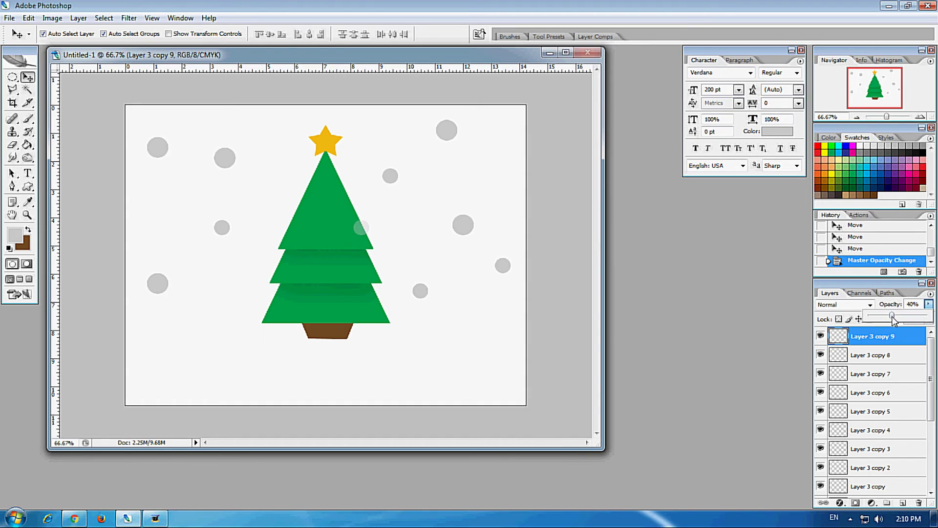
Add a dot copy over the tree at 63% opacity and another at lower left
drag(465, 225, 282, 273)
click(928, 304)
drag(919, 316, 907, 317)
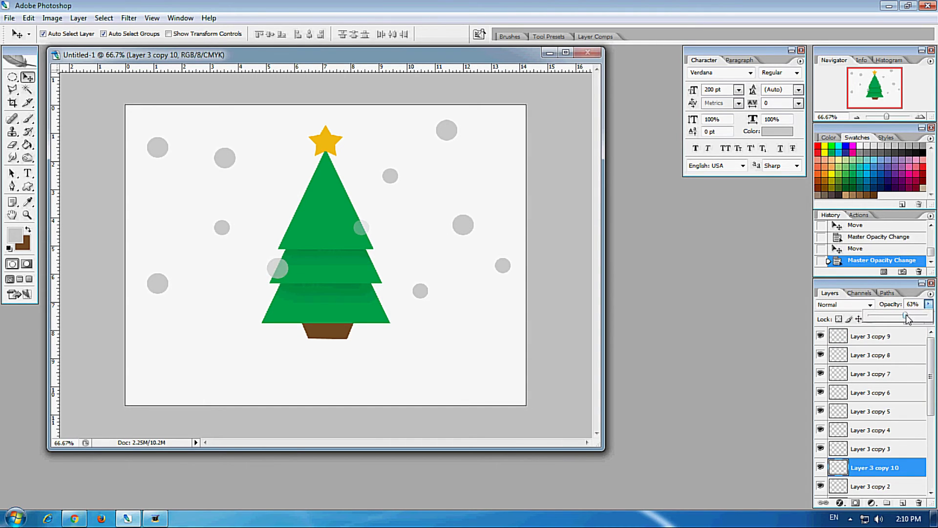
click(467, 228)
mouse_move(467, 228)
mouse_down()
mouse_move(223, 322)
mouse_move(223, 310)
mouse_up()
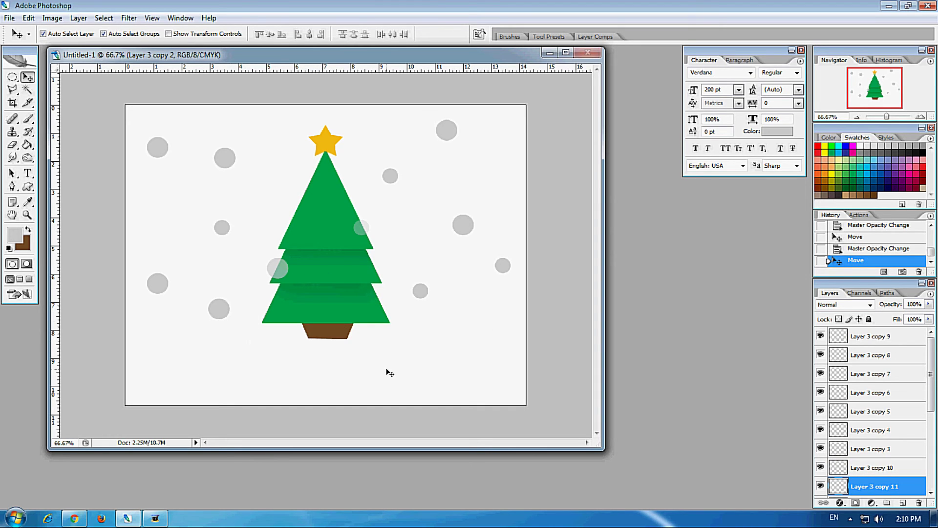
right_click(12, 77)
click(64, 74)
Fill a full-width band along the canvas bottom with grey on new Layer 4
drag(566, 413, 98, 338)
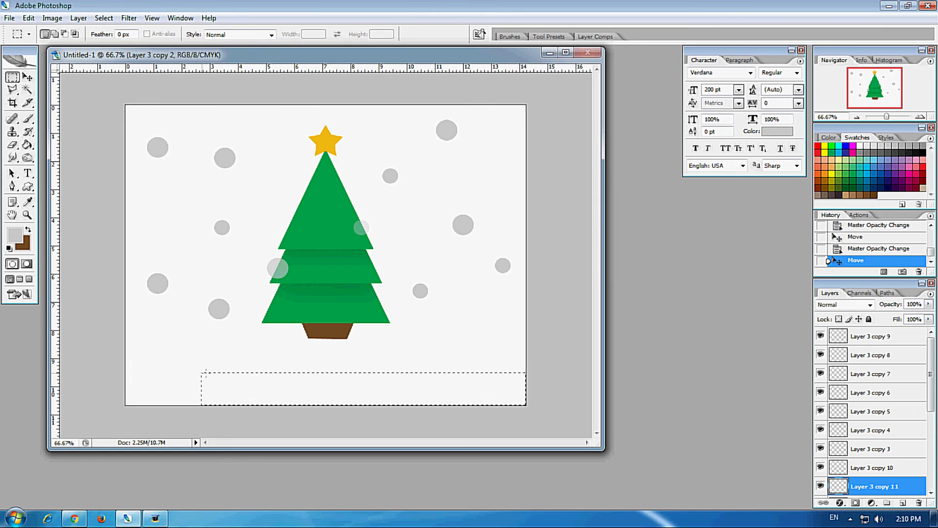
click(565, 413)
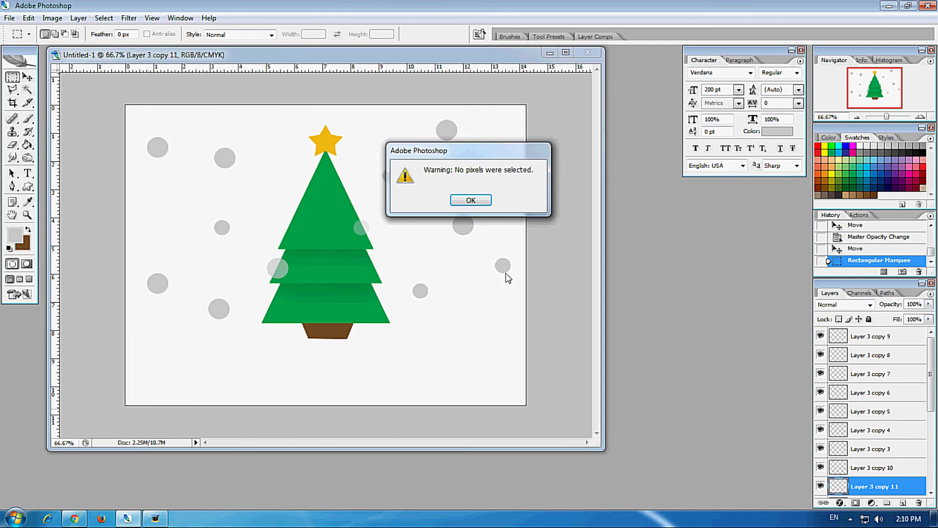
click(456, 195)
drag(565, 413, 116, 338)
click(903, 502)
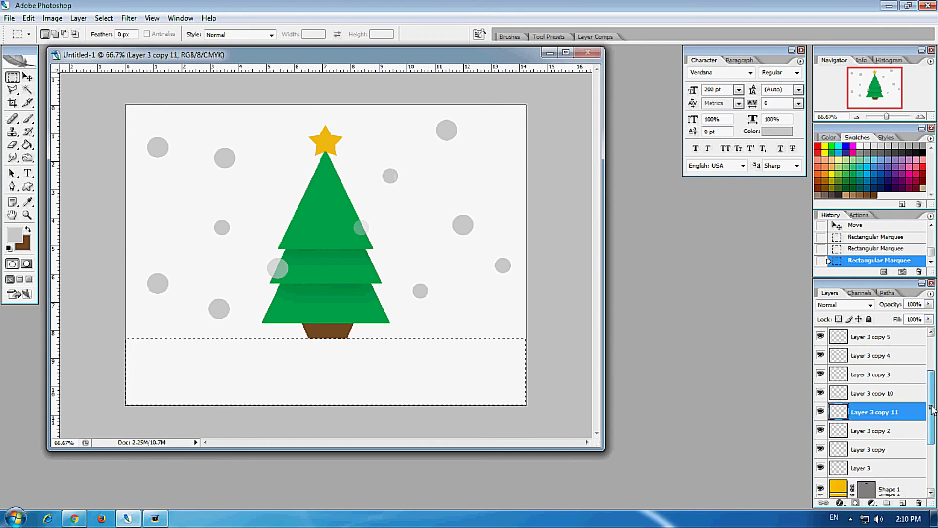
key(g)
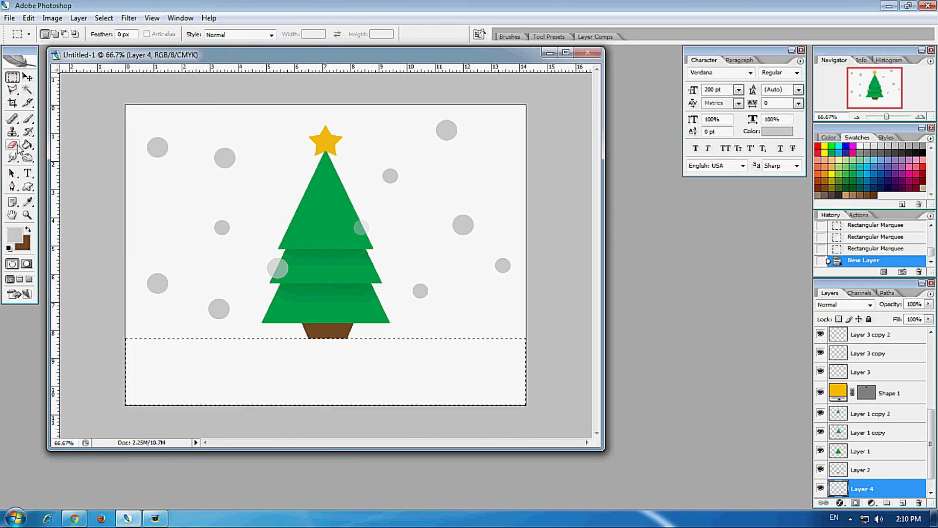
click(190, 366)
key(ctrl+d)
key(m)
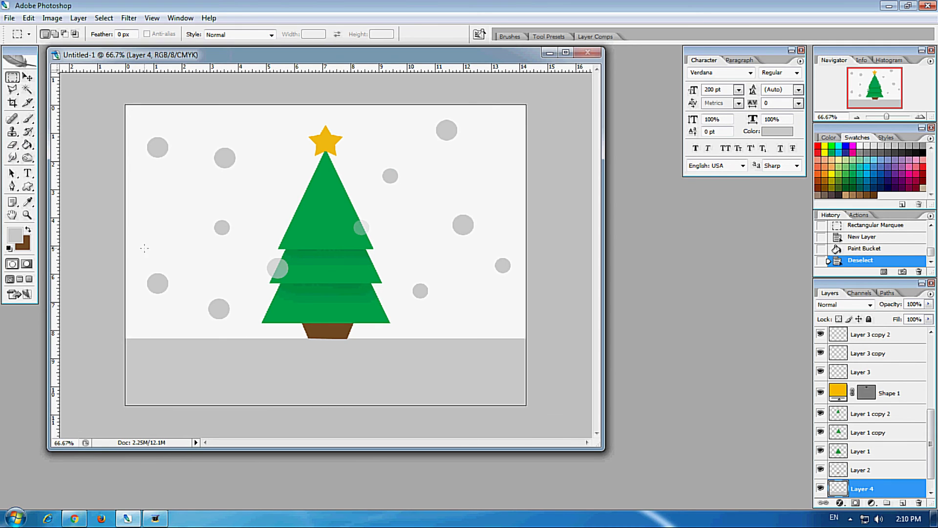
Burn a soft shadow into the grey ground beneath the tree
click(28, 157)
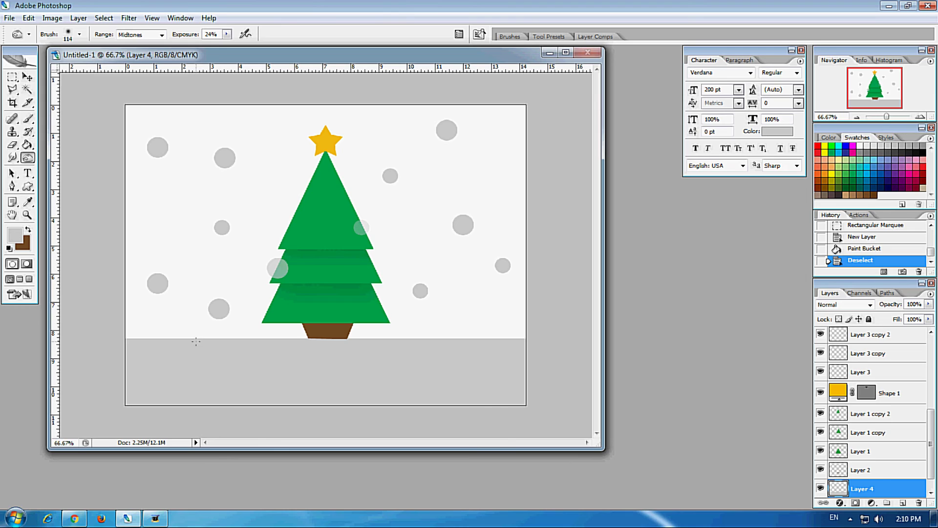
drag(120, 391, 530, 345)
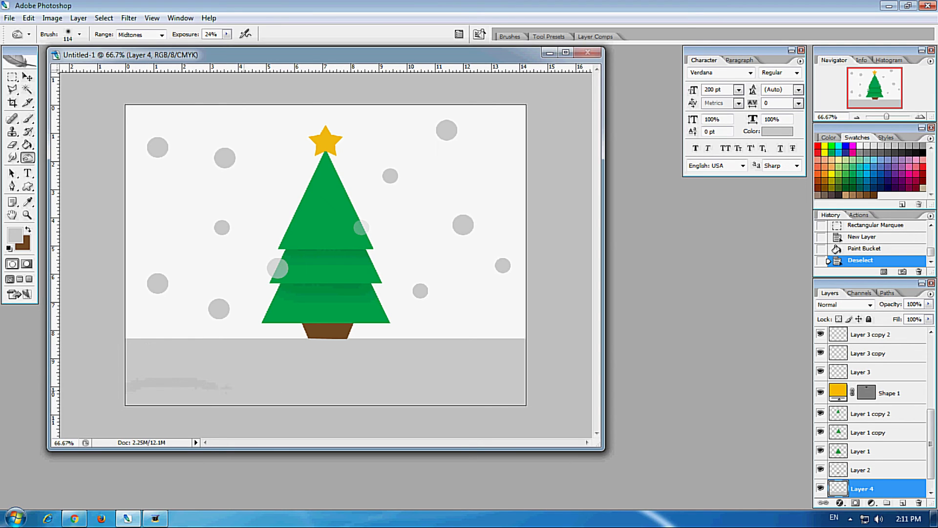
mouse_move(268, 339)
mouse_down()
mouse_move(391, 342)
mouse_move(274, 344)
mouse_up()
drag(351, 342, 271, 338)
click(137, 346)
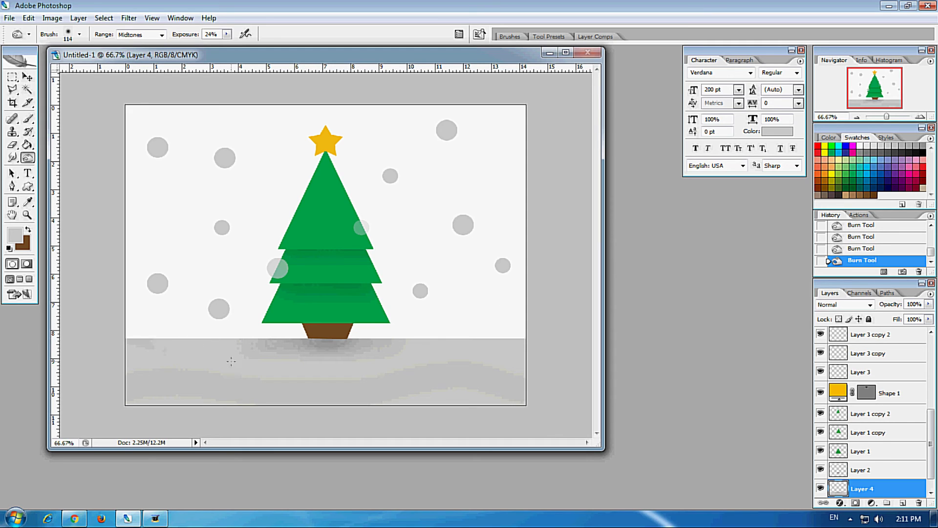
Fill a new layer above Layer 0 with Pastel Cyan sky, then select Layer 4
click(27, 77)
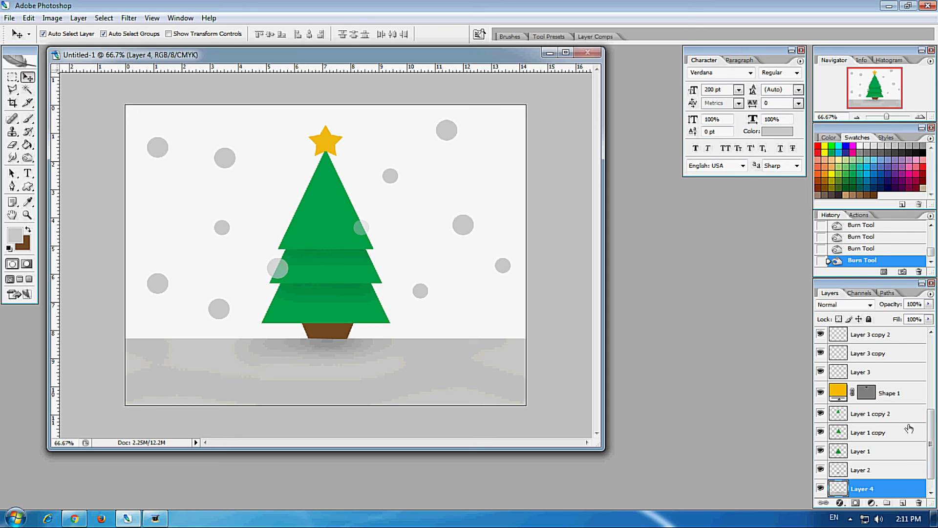
scroll(910, 428, down, 1)
click(884, 488)
click(902, 504)
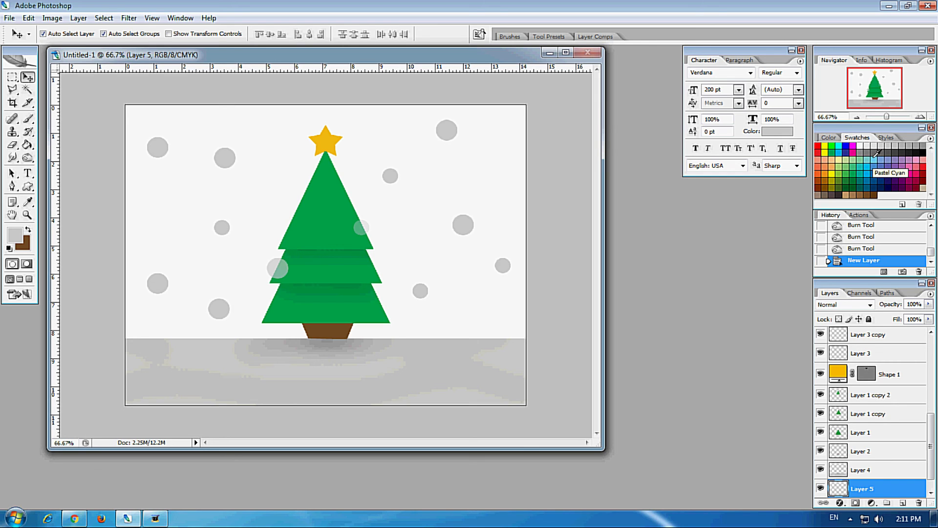
click(876, 154)
key(g)
click(240, 208)
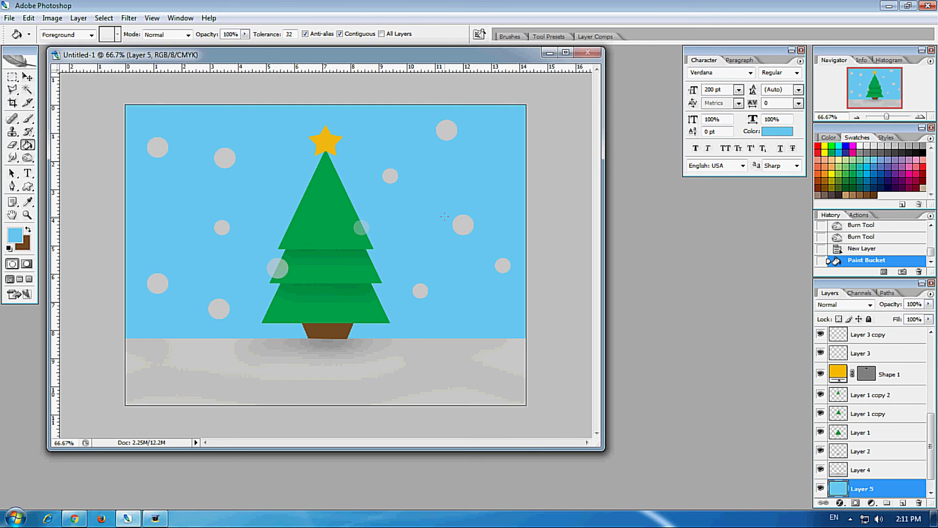
click(35, 77)
click(180, 342)
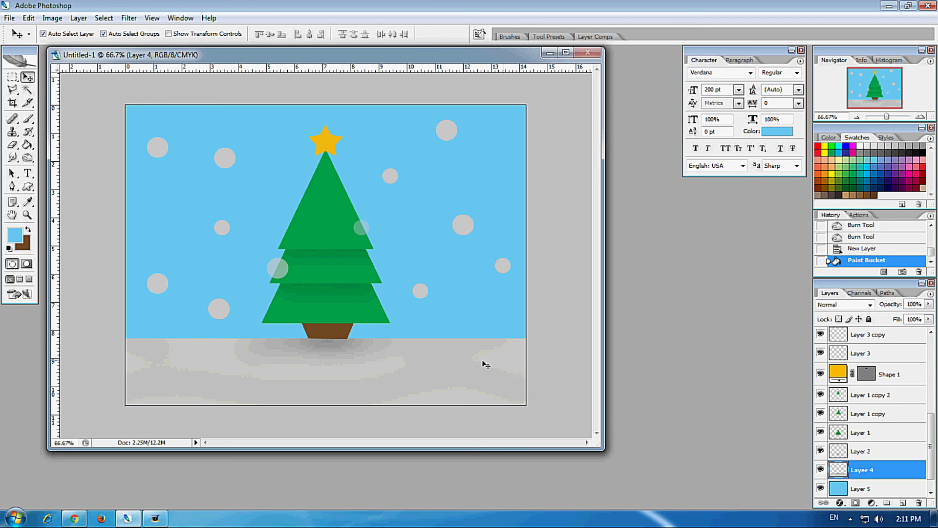
Dodge lighter highlight patches across the grey ground on Layer 4
drag(27, 158, 68, 156)
mouse_move(132, 342)
mouse_down()
mouse_move(169, 377)
mouse_move(218, 381)
mouse_move(342, 371)
mouse_move(451, 339)
mouse_up()
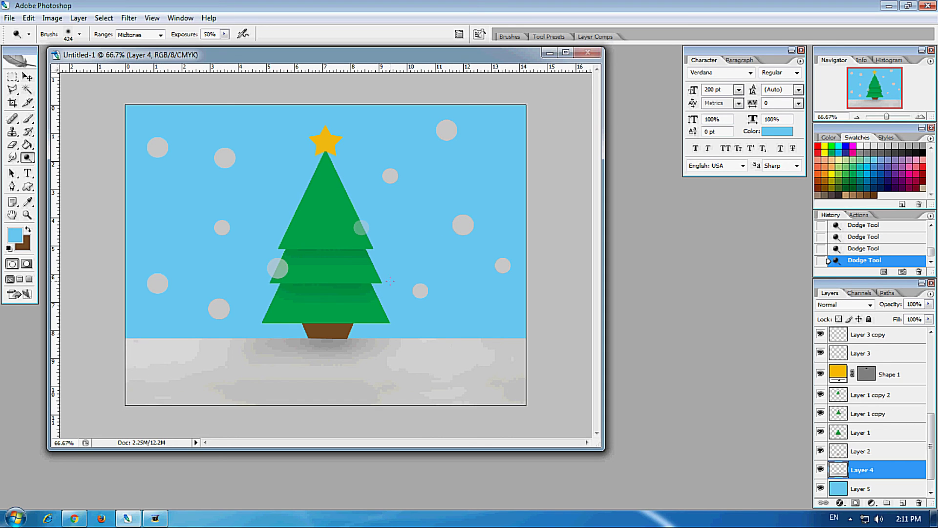
click(27, 77)
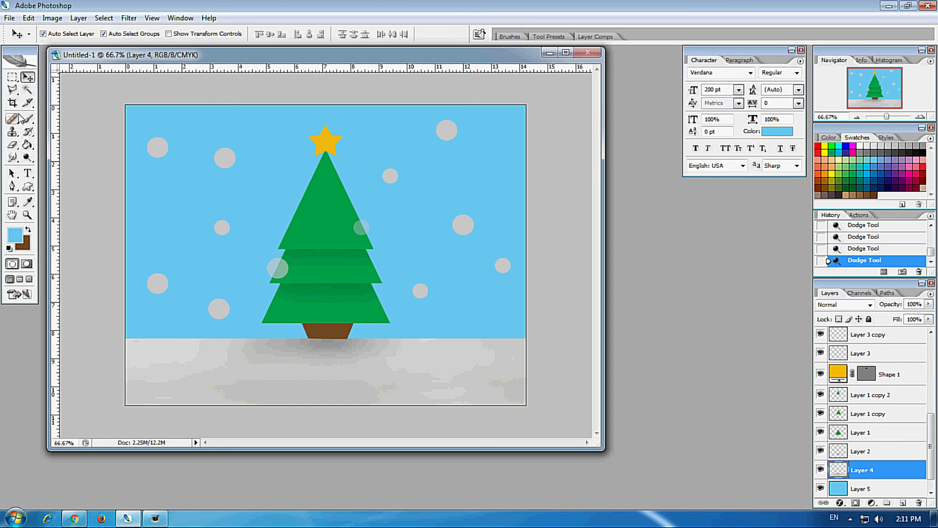